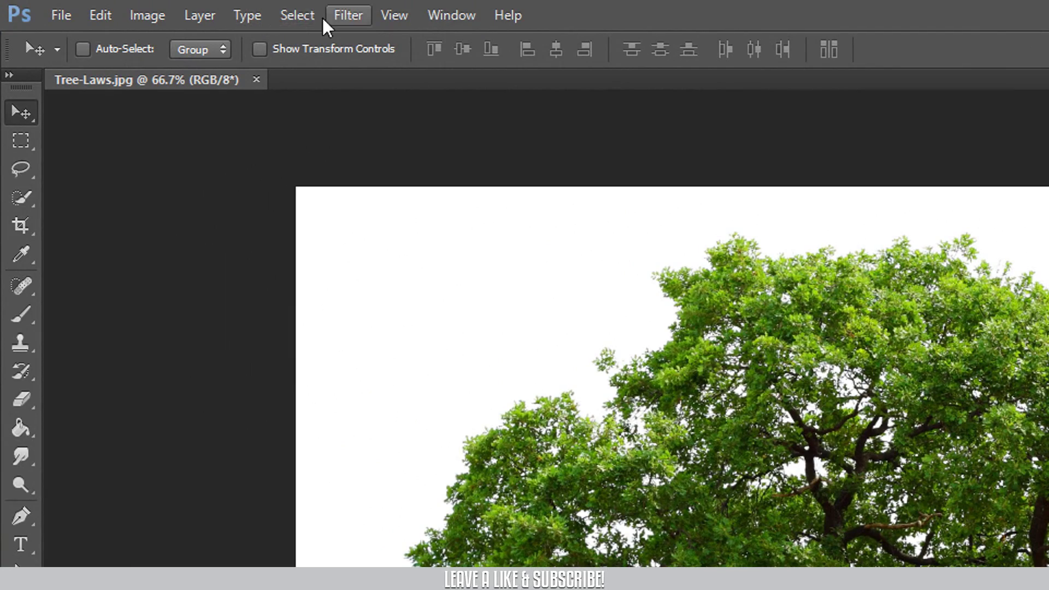
- Start a Color Range selection and sample leaf and bark colours across the tree, finishing with the dark trunk colour
left_click(294, 16)
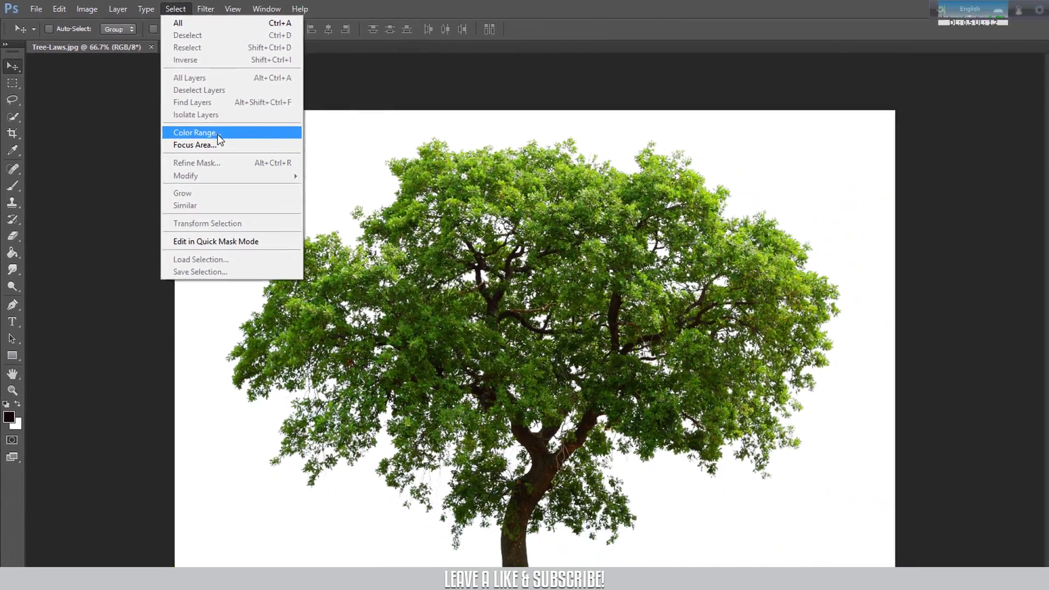
left_click(317, 216)
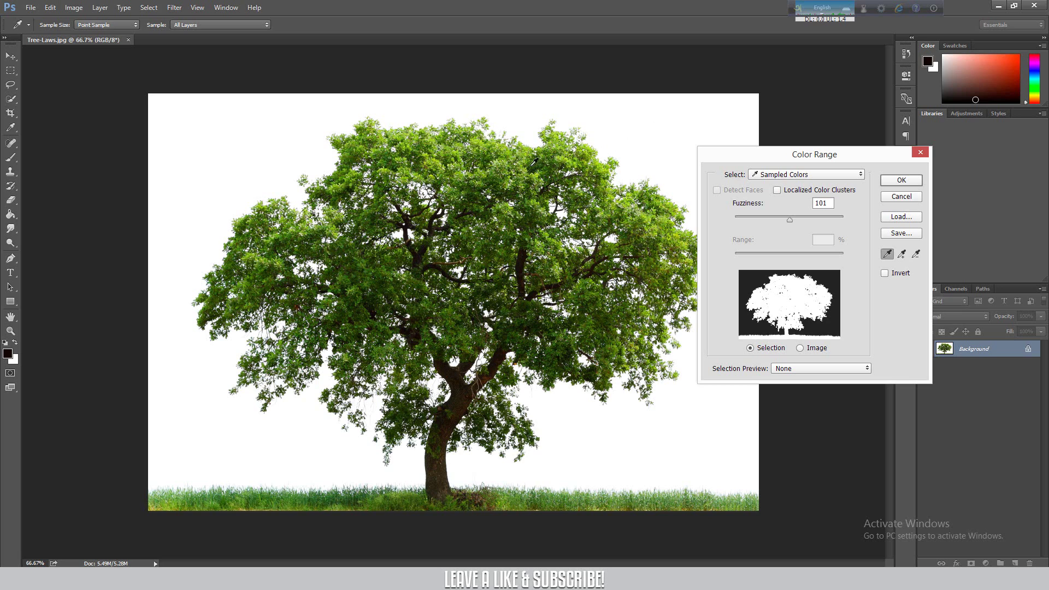
left_click(450, 151)
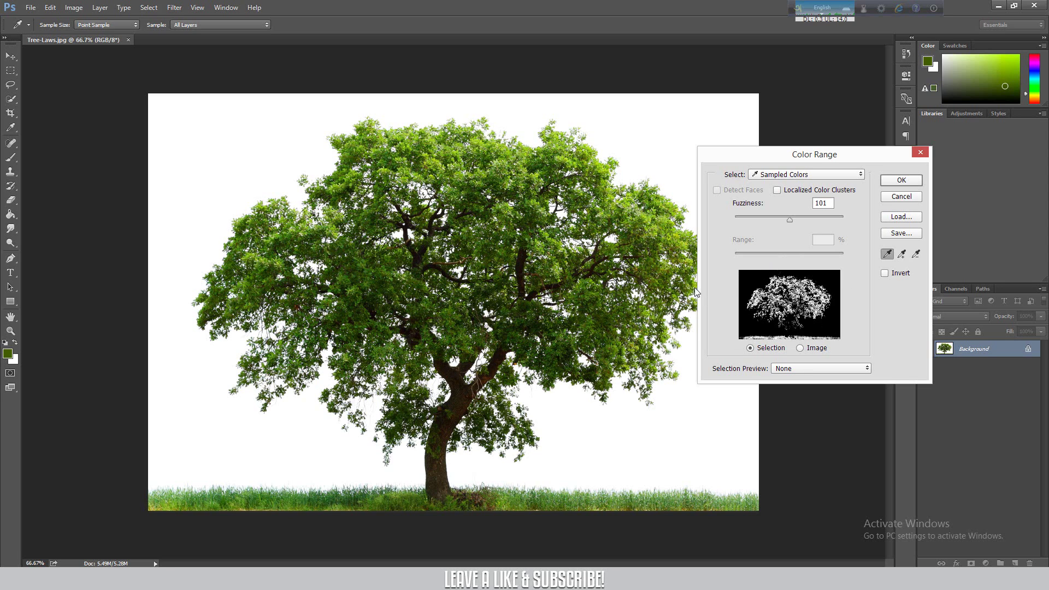
left_click(465, 393)
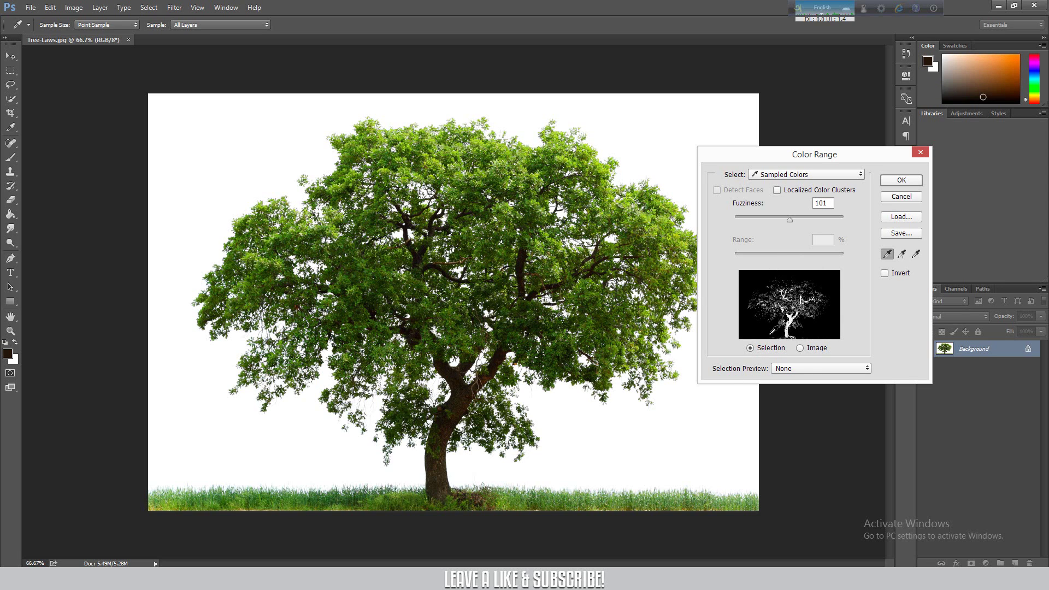
left_click(512, 147)
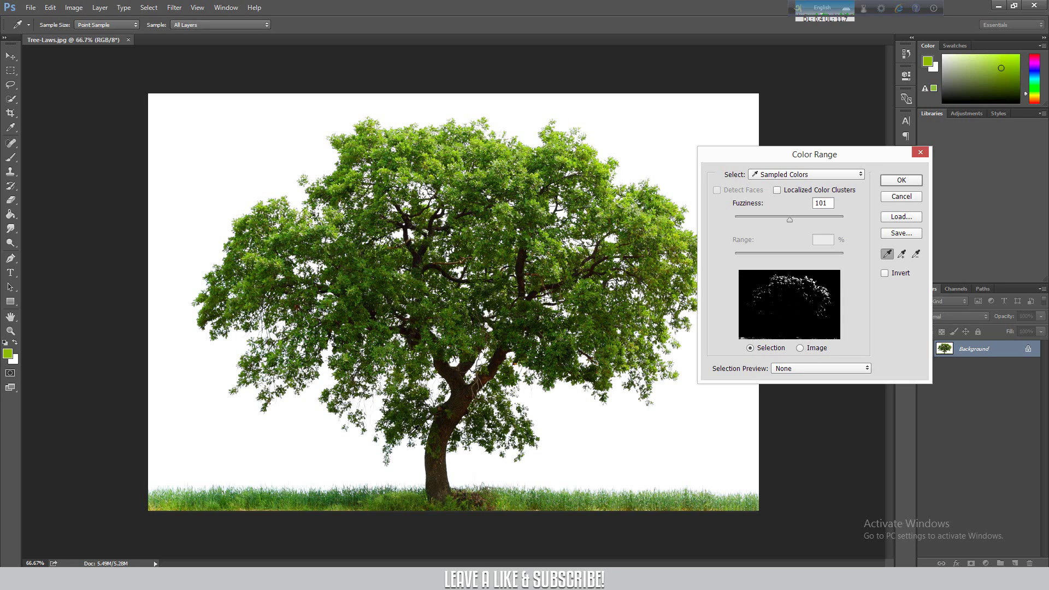
left_click(527, 155)
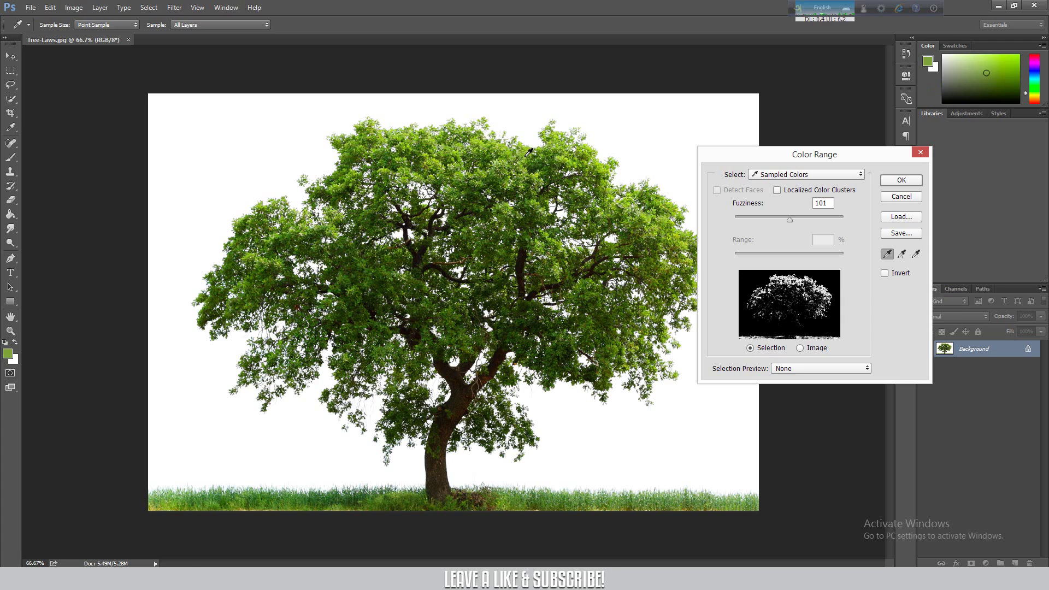
left_click(396, 260)
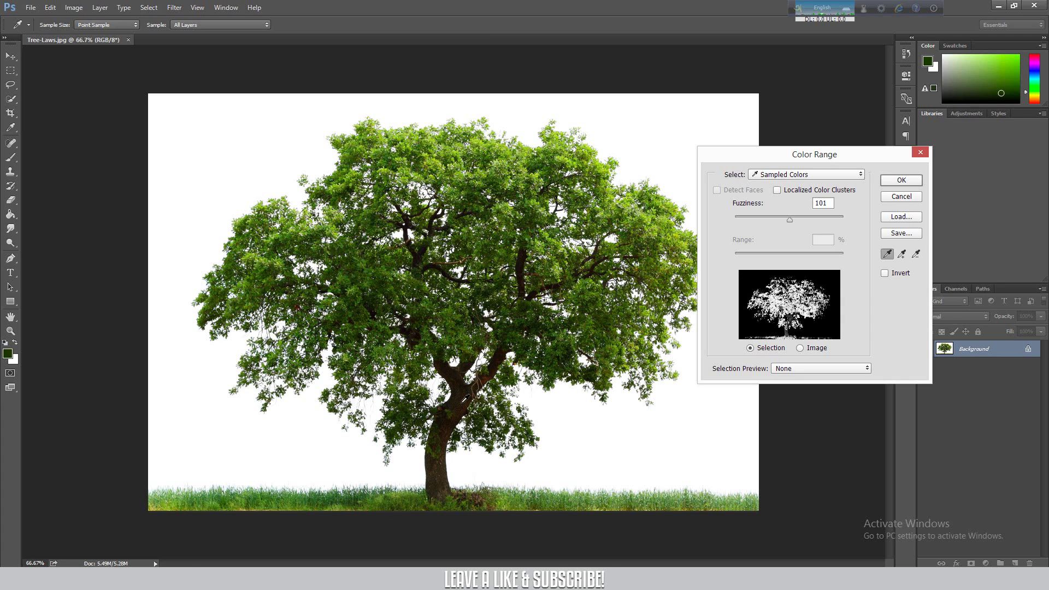
left_click(464, 400)
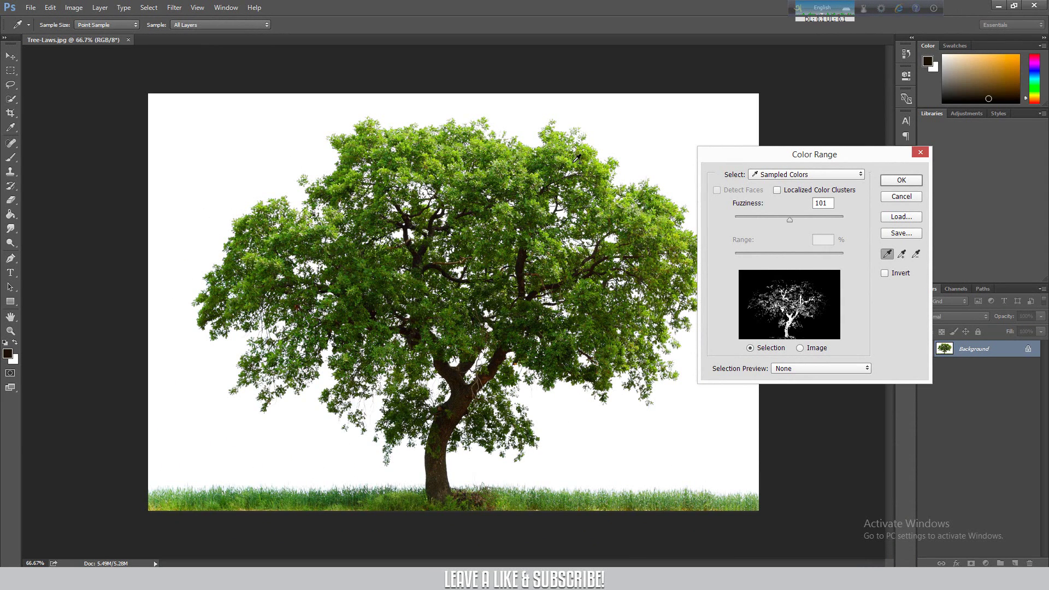
left_click(575, 160)
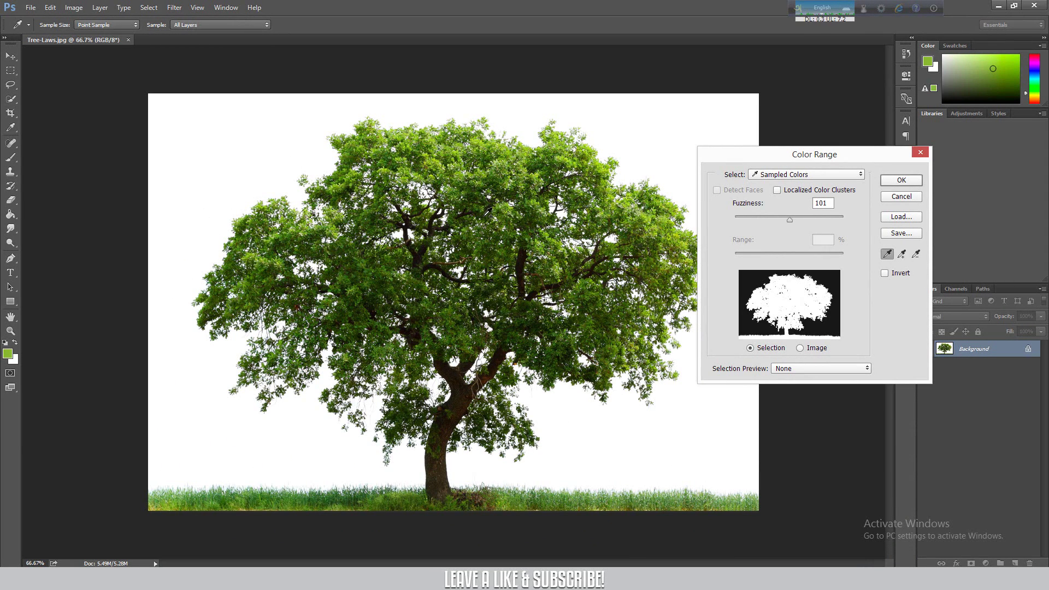
left_click(485, 216)
left_click(460, 400)
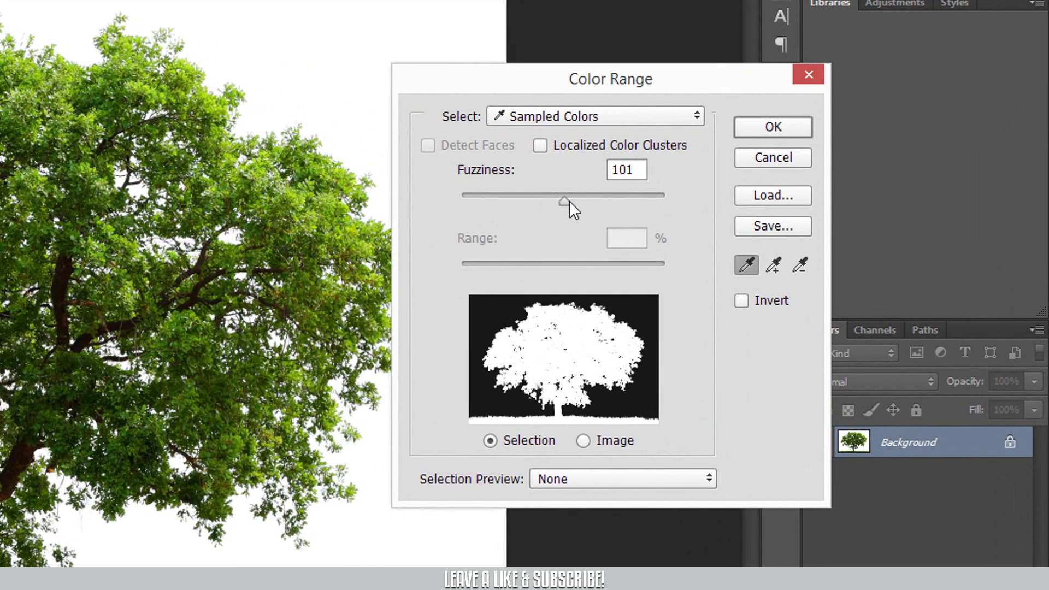
- Try a Color Range fuzziness of 141, settle on about 100, and apply the selection
left_click_drag(563, 199, 605, 198)
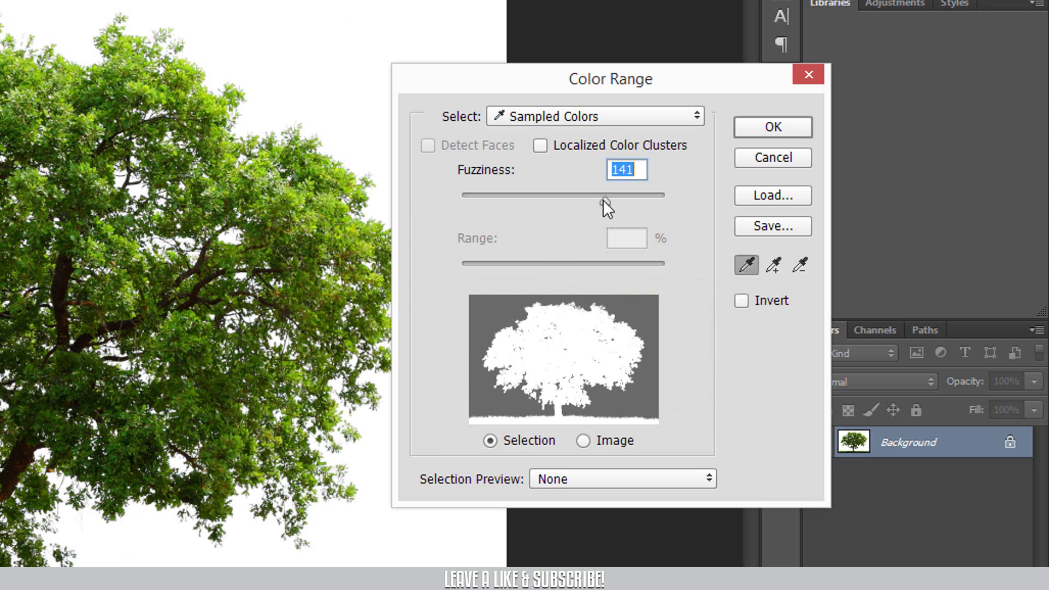
left_click_drag(603, 199, 583, 202)
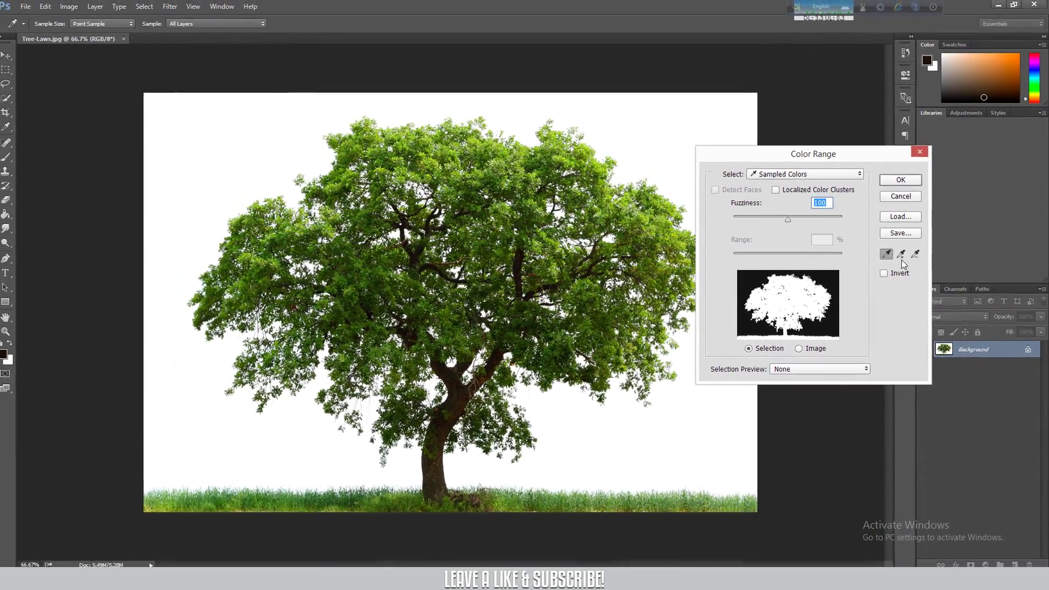
left_click(918, 182)
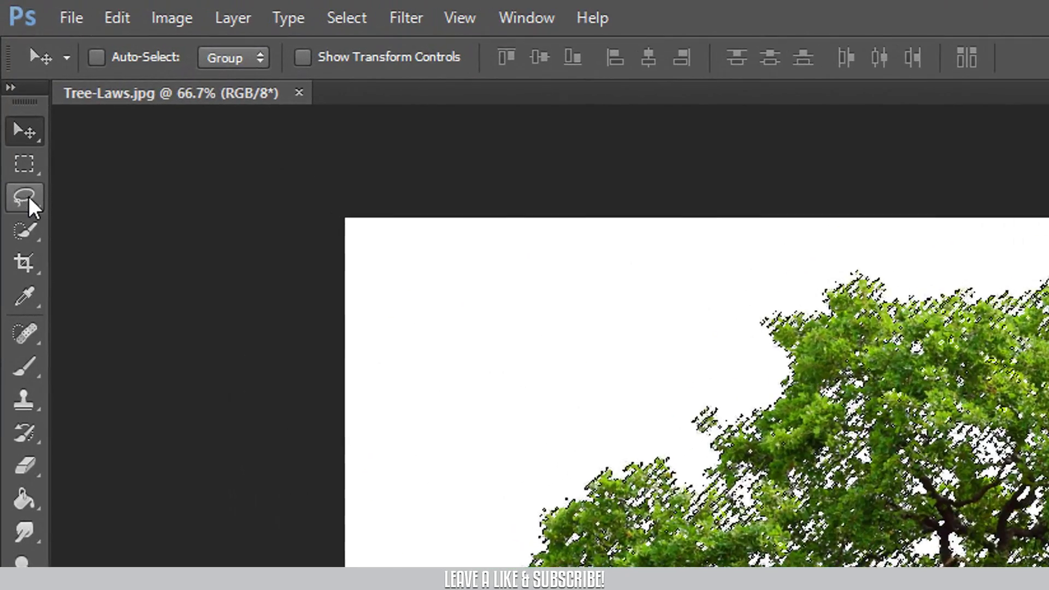
- Subtract the grass strip on both sides of the trunk from the selection with the Lasso tool and add a layer mask from it
left_click(28, 196)
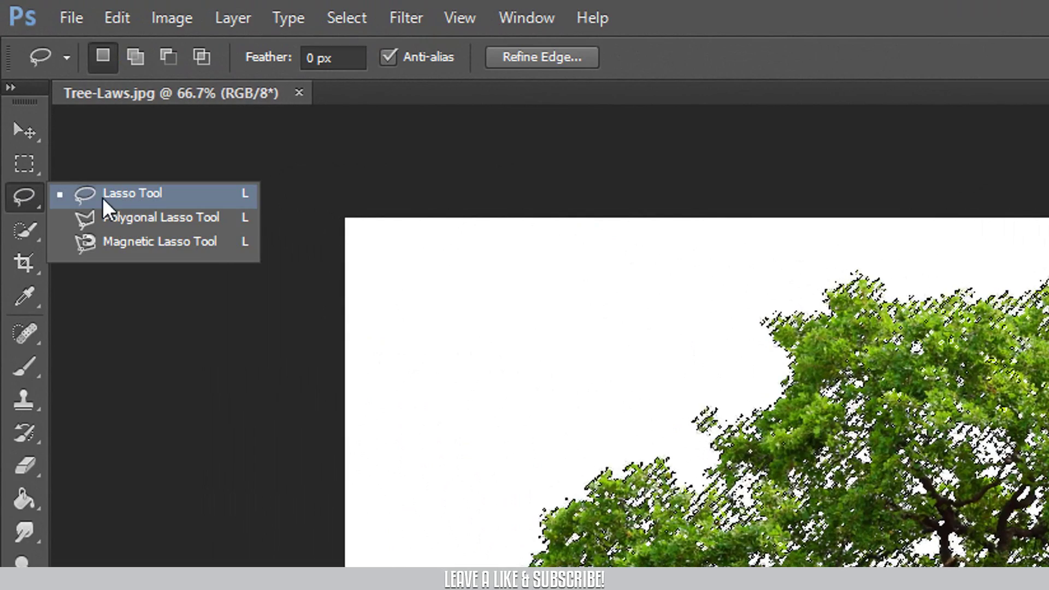
left_click(164, 195)
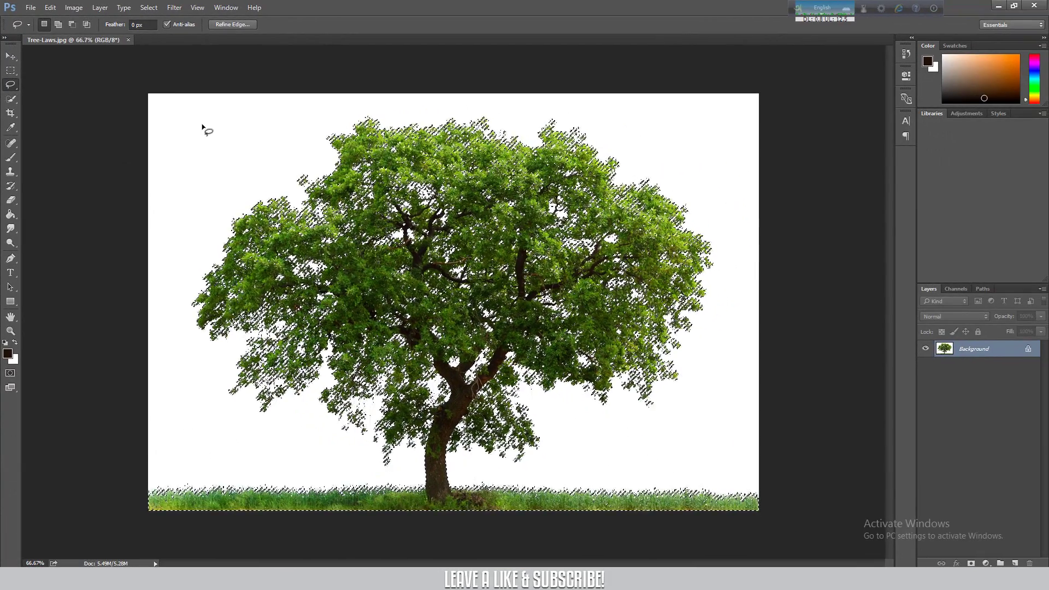
mouse_move(203, 125)
left_mouse_down()
mouse_move(221, 147)
mouse_move(206, 163)
mouse_move(181, 149)
mouse_move(204, 127)
left_mouse_up()
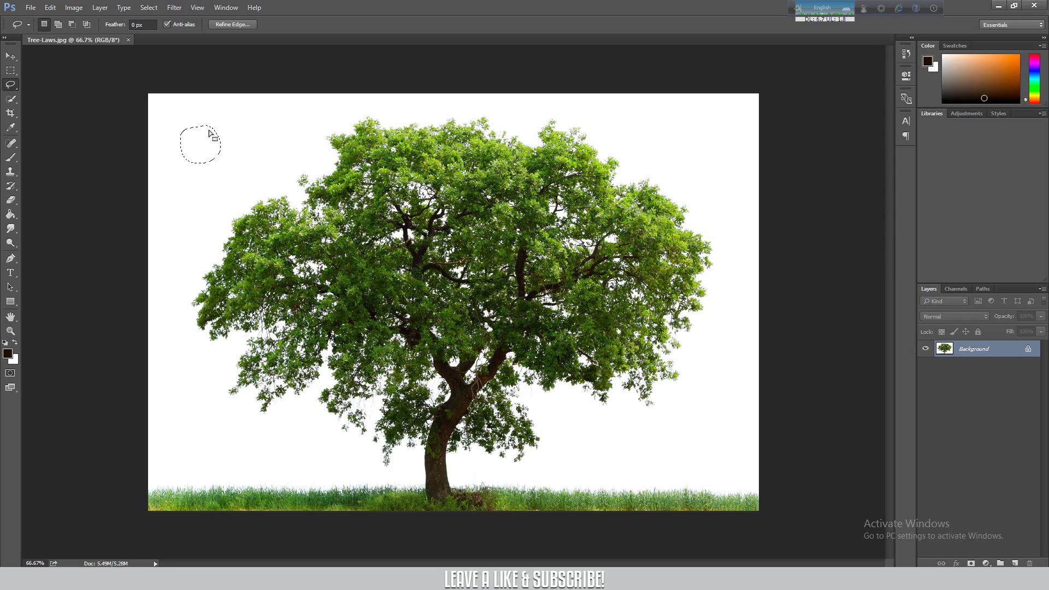
key("ctrl+z")
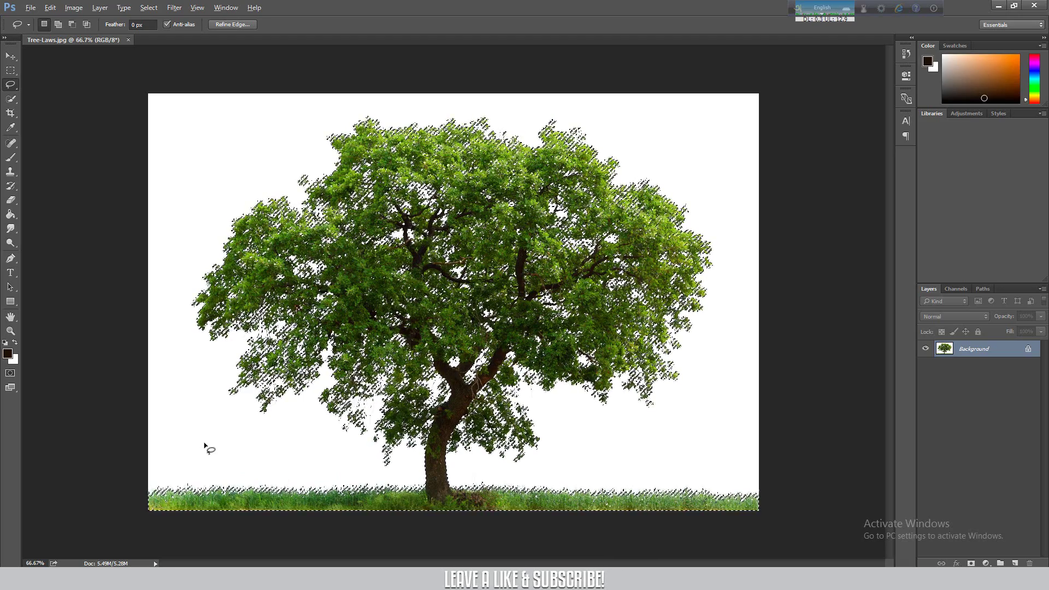
key("alt")
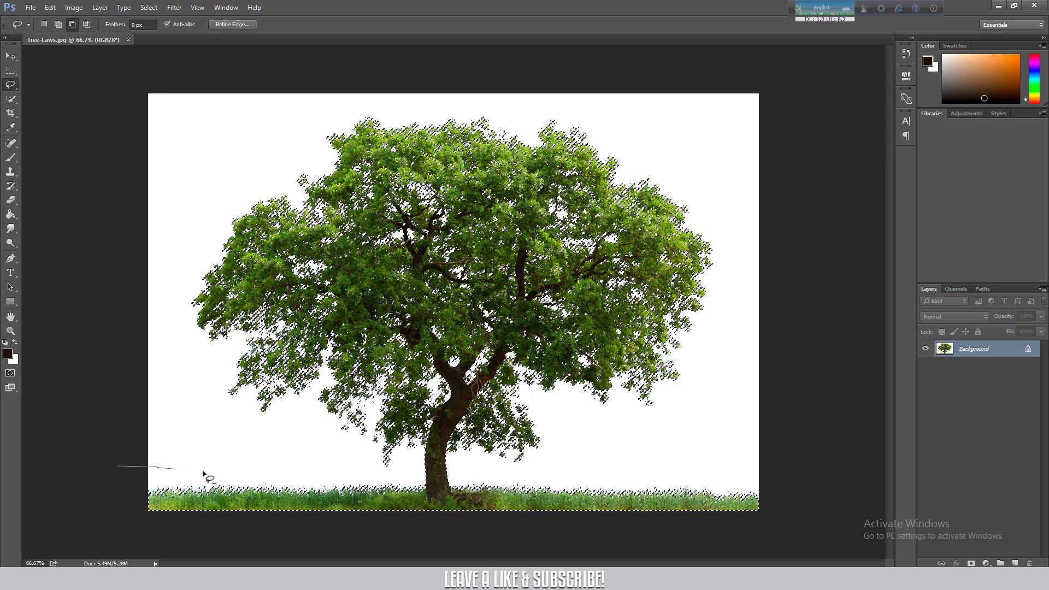
left_click_drag(352, 477, 415, 483)
mouse_move(559, 480)
left_mouse_down()
mouse_move(782, 477)
mouse_move(802, 515)
mouse_move(724, 549)
mouse_move(562, 556)
mouse_move(262, 543)
mouse_move(138, 524)
mouse_move(110, 506)
mouse_move(118, 468)
left_mouse_up()
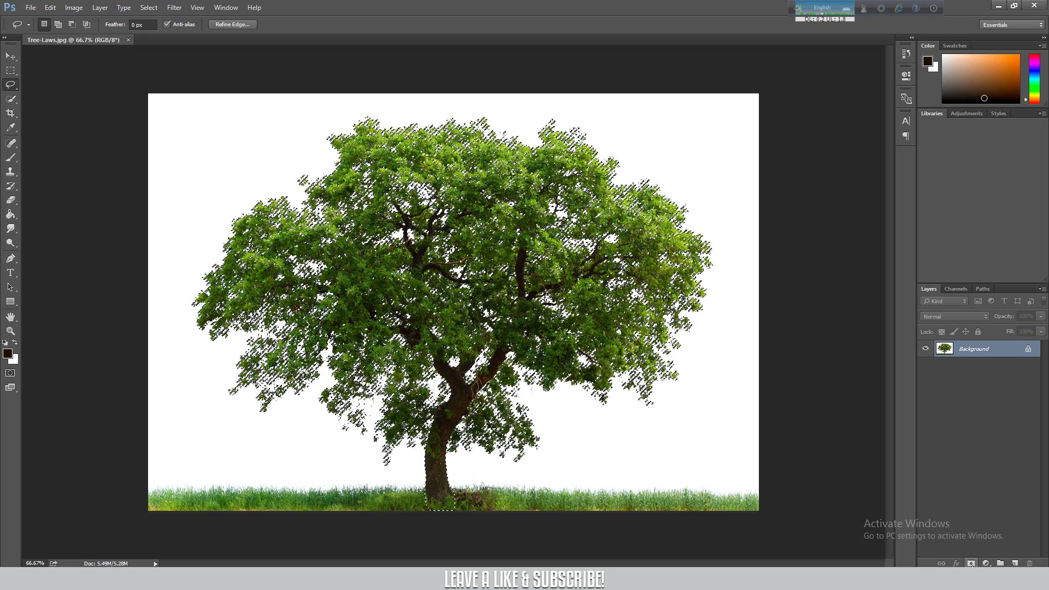
left_click(971, 564)
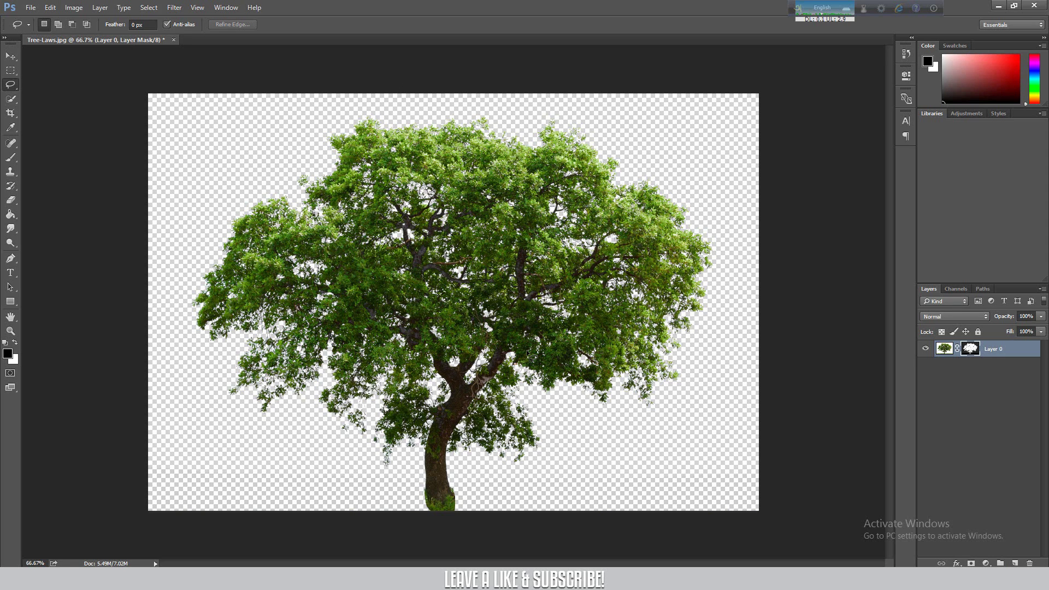
- Examine the masked tree's branches, trunk and foliage gaps up close for leftover or missing areas
key("ctrl+plus")
key("ctrl+plus")
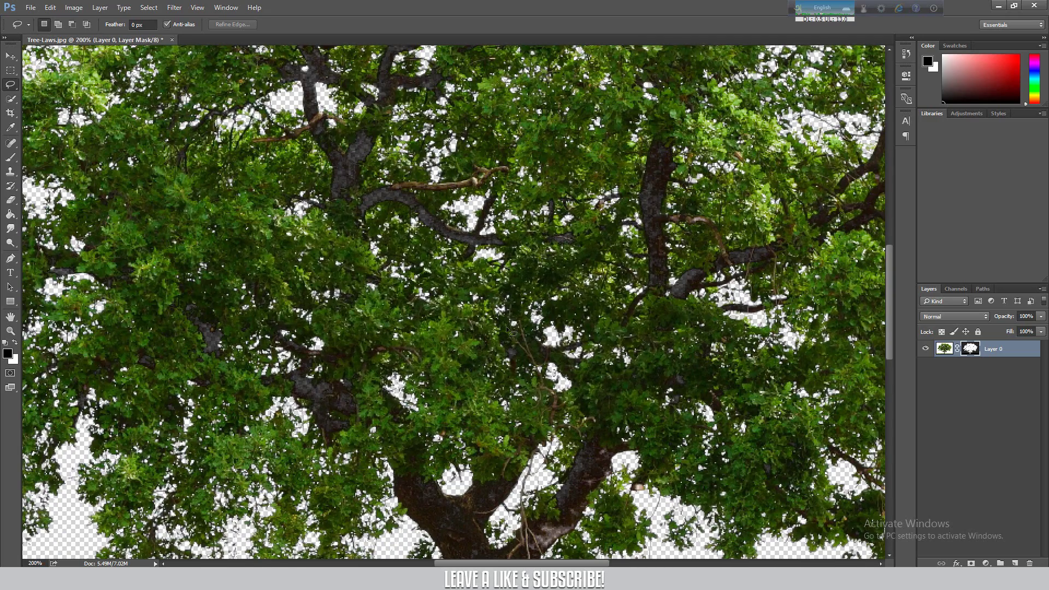
scroll(511, 332, "down", 5)
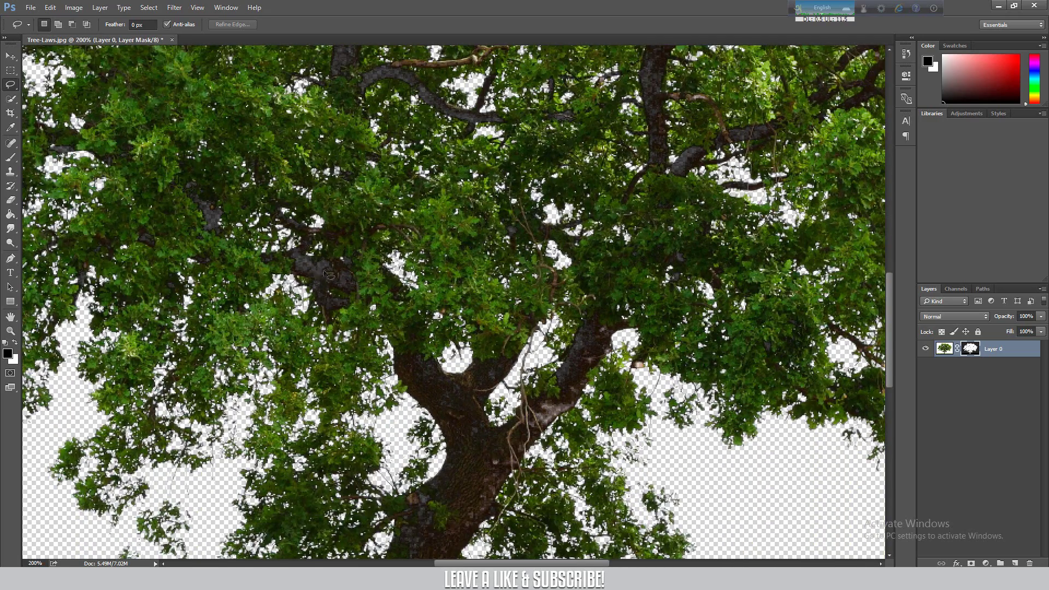
scroll(478, 440, "down", 3)
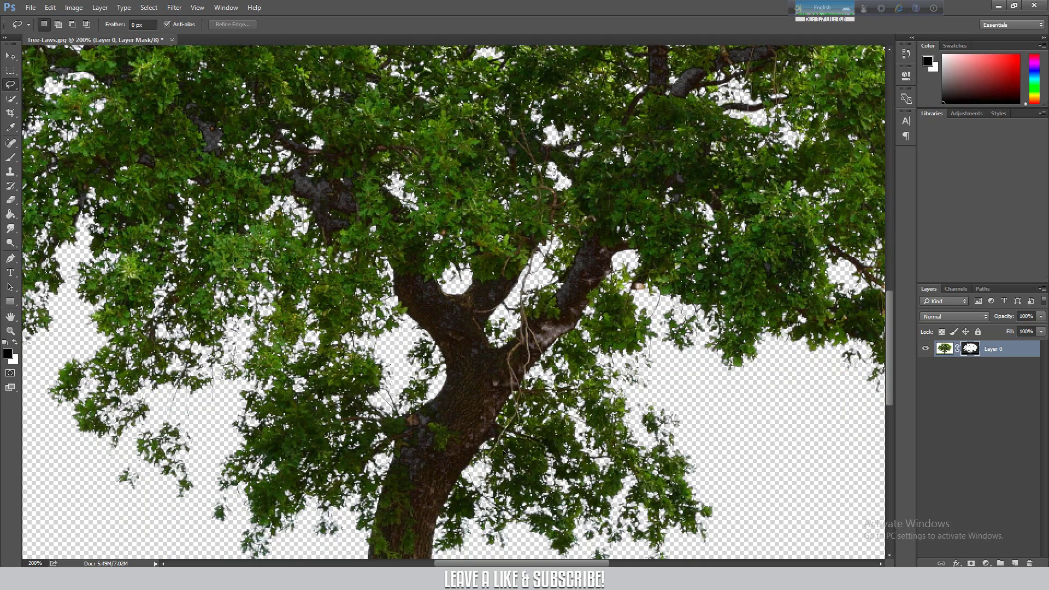
scroll(508, 455, "up", 4)
scroll(516, 471, "up", 6)
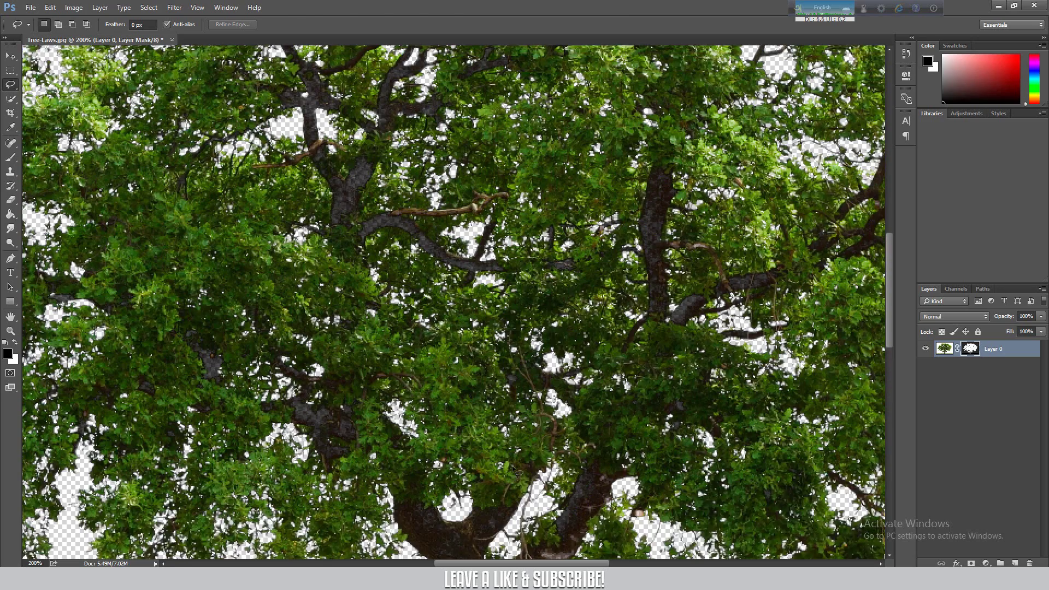
key("ctrl+0")
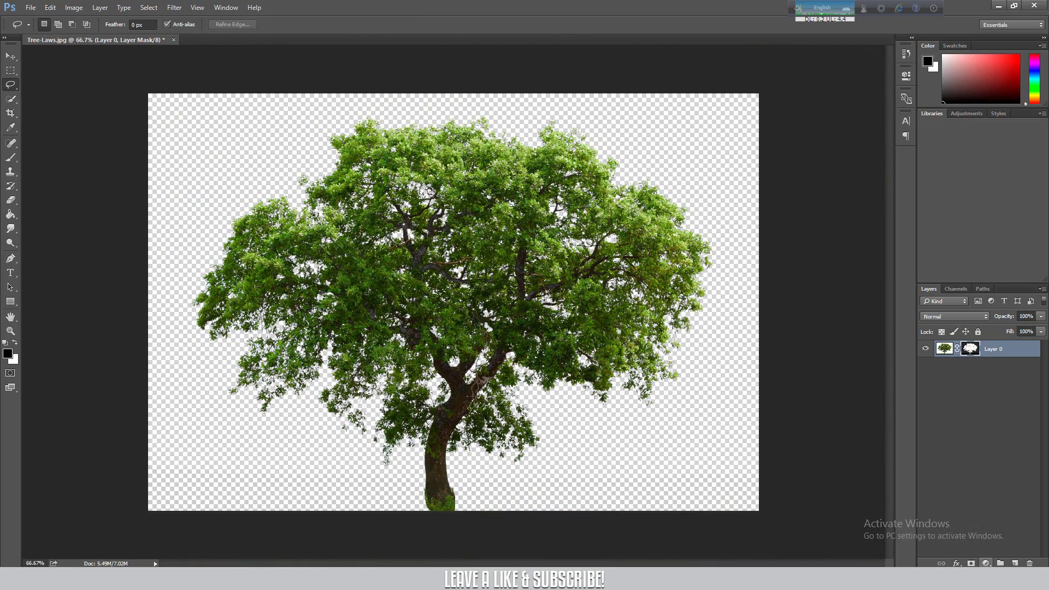
- Display only the tree layer's mask on the canvas and activate the Brush tool
left_click(971, 352, "alt")
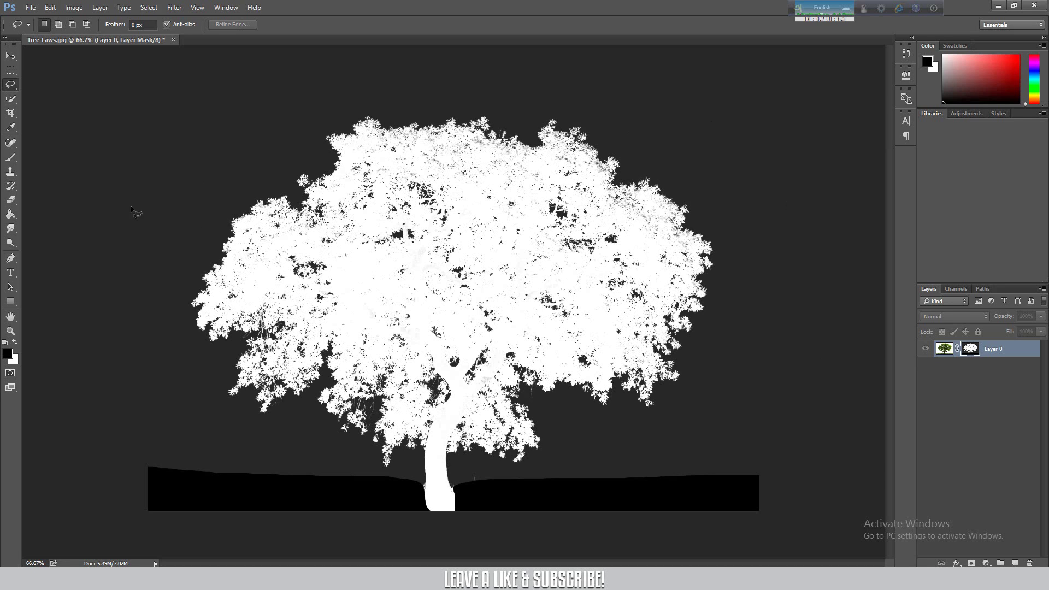
left_click_drag(12, 163, 53, 161)
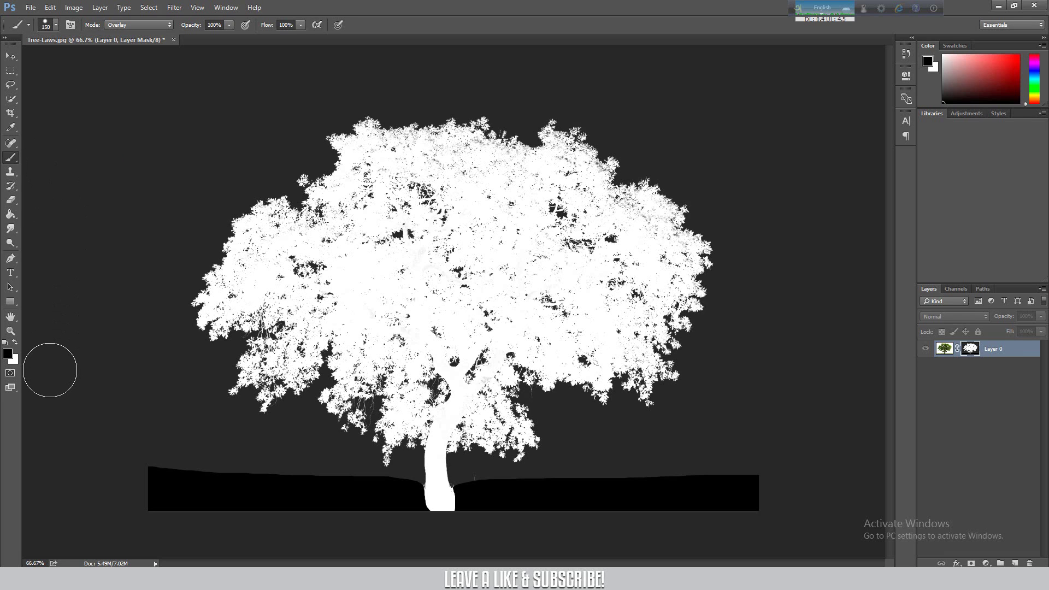
key("x")
left_click(11, 357)
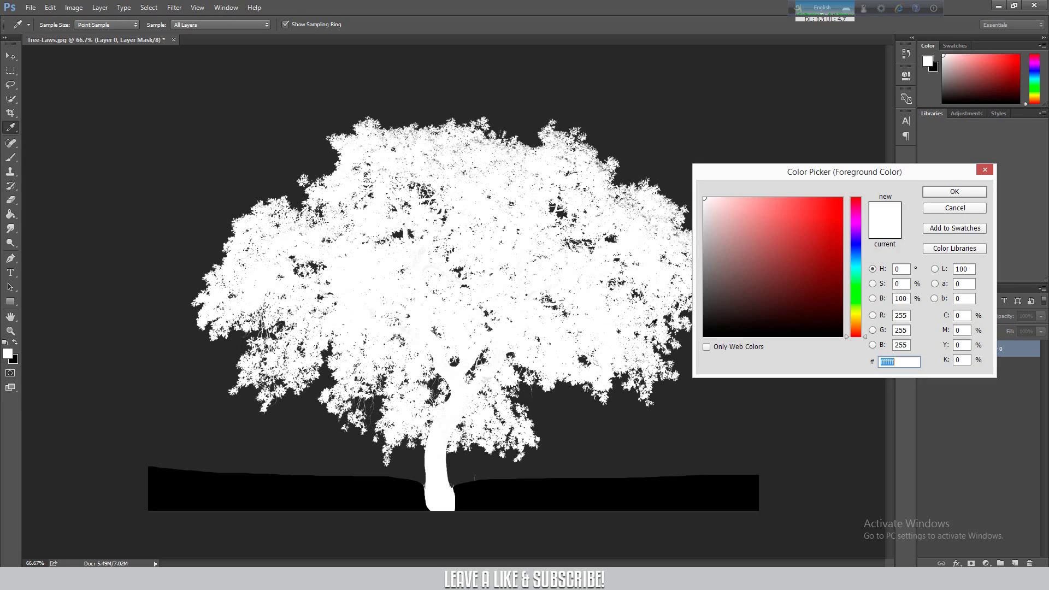
left_click(761, 300)
left_click(841, 226)
key("Escape")
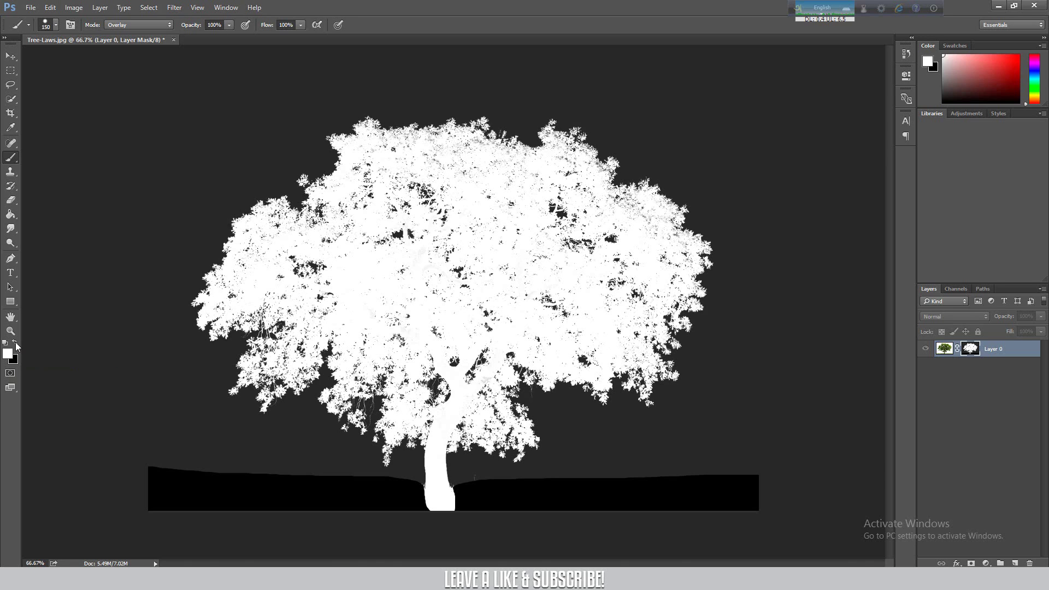
left_click(15, 343)
- Switch the brush's blend mode between Normal and Overlay, ending on Overlay
left_click(119, 24)
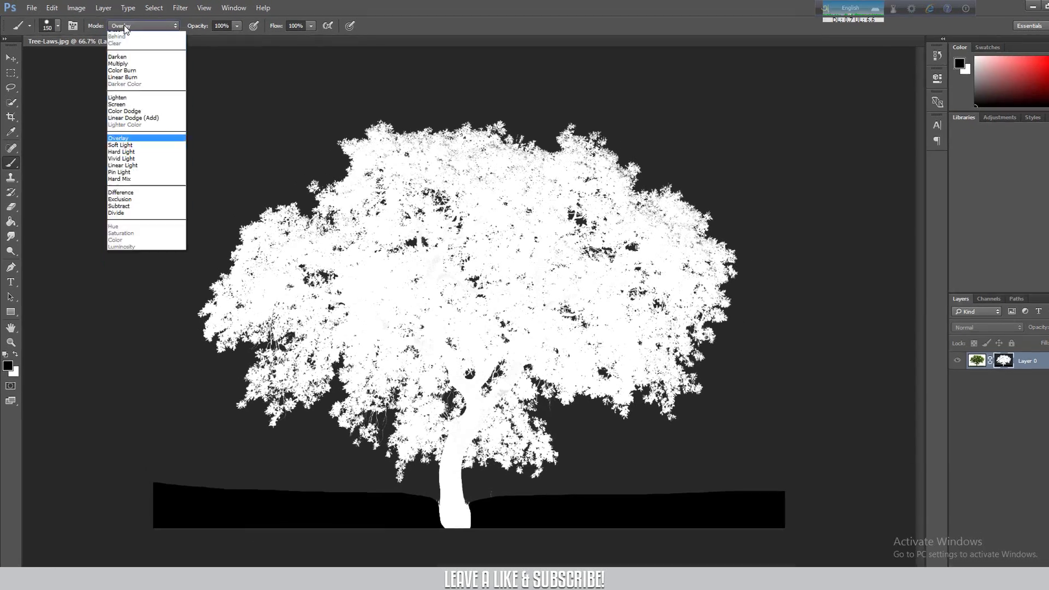
left_click(124, 33)
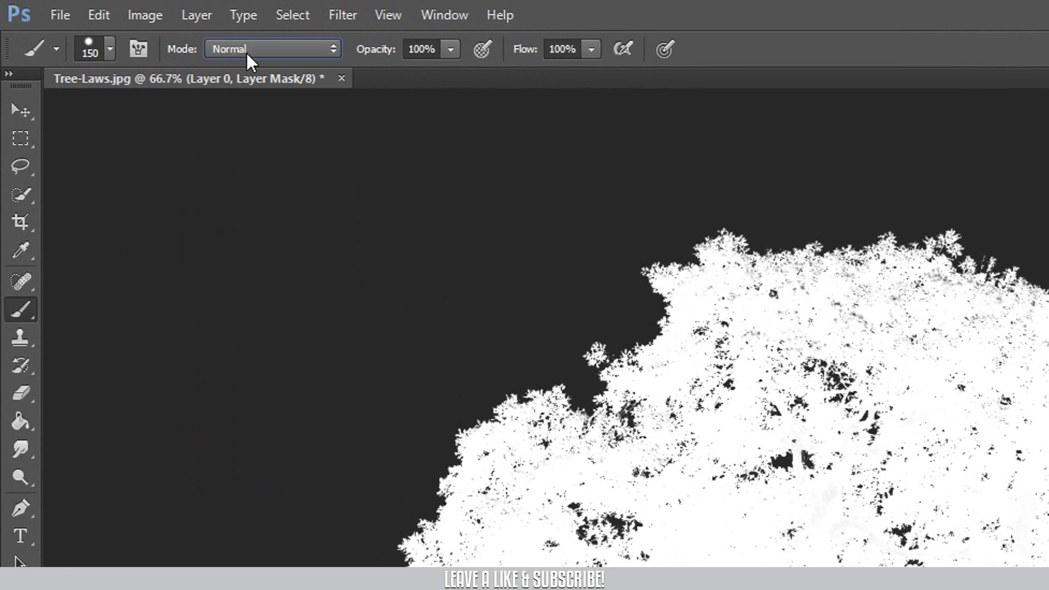
left_click(247, 54)
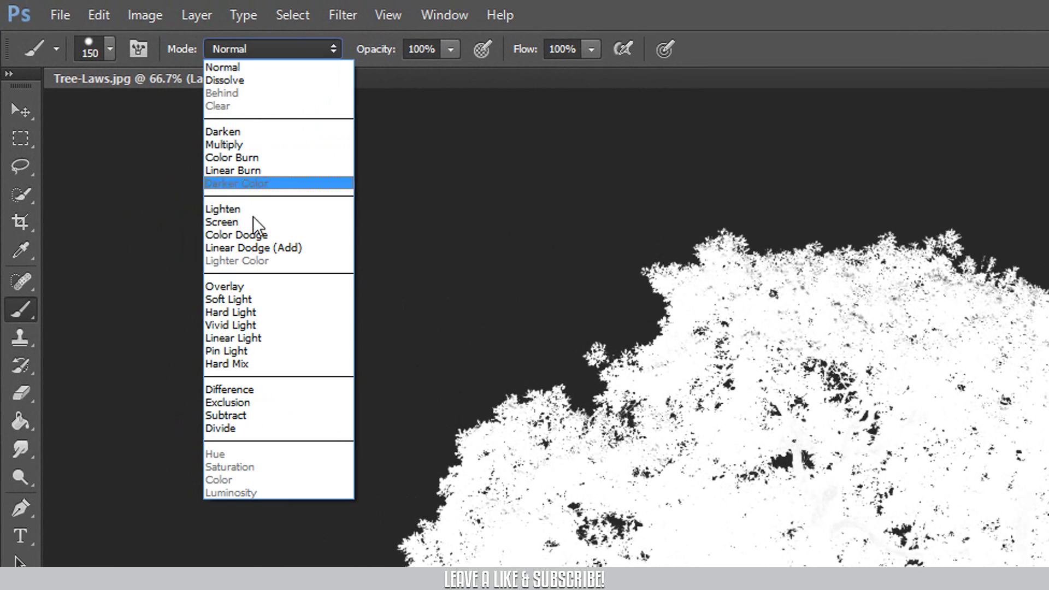
left_click(241, 286)
left_click(257, 54)
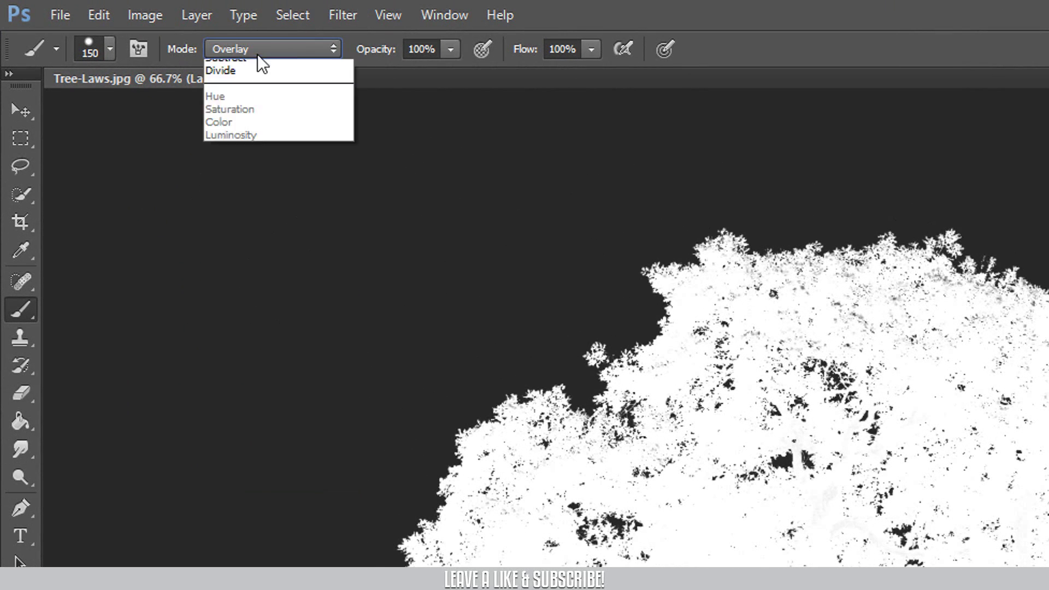
left_click(258, 68)
left_click(260, 48)
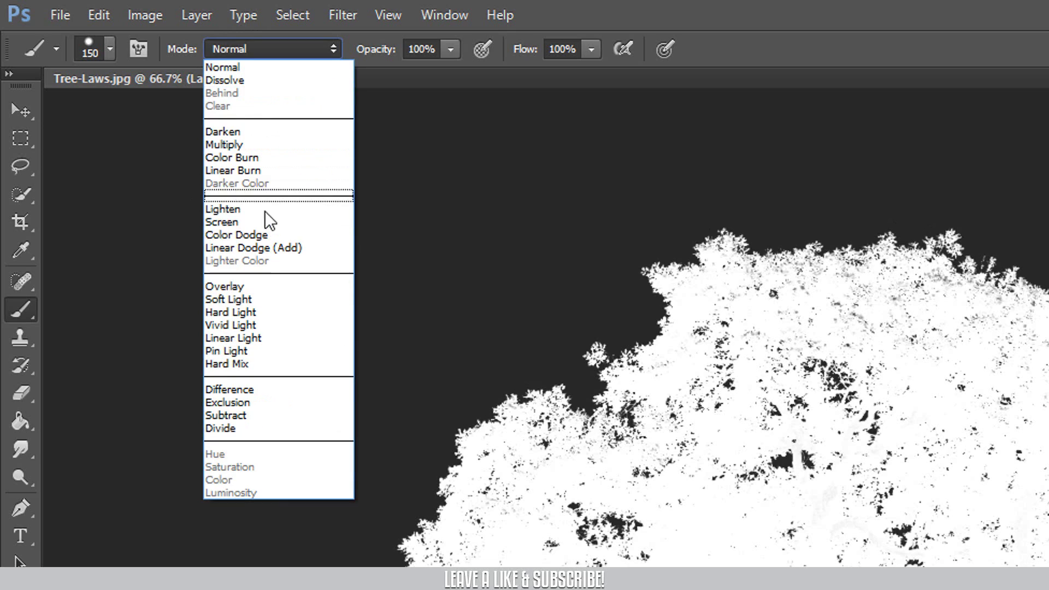
left_click(254, 283)
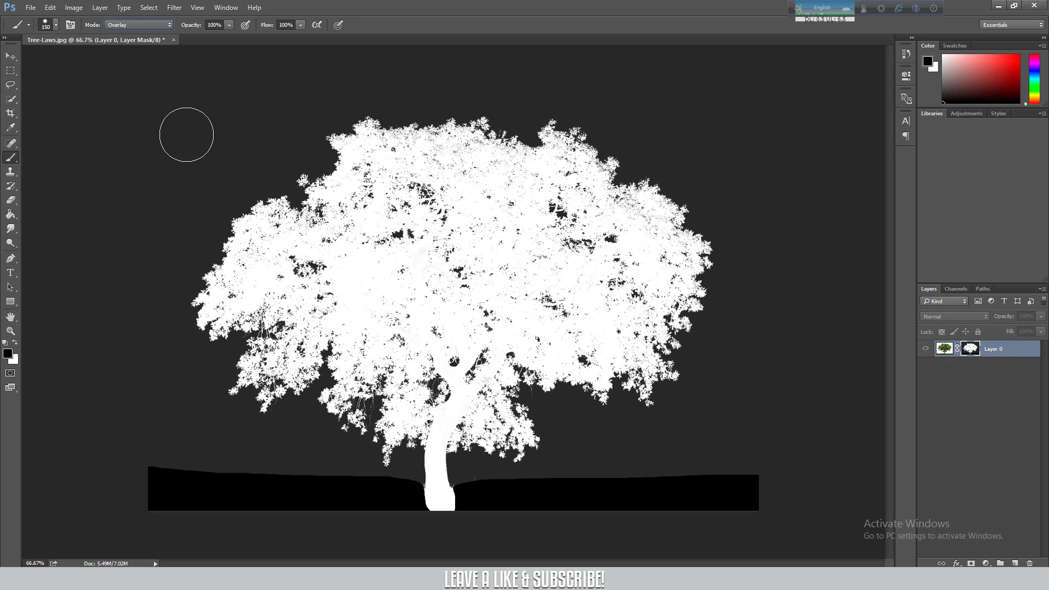
- Paint the mask's gray background black and the tree's interior white using the 150 px Overlay brush
mouse_move(175, 118)
left_mouse_down()
mouse_move(408, 112)
mouse_move(368, 98)
mouse_move(762, 111)
mouse_move(728, 106)
mouse_move(775, 190)
mouse_move(738, 211)
mouse_move(662, 145)
mouse_move(769, 255)
mouse_move(751, 376)
mouse_move(684, 464)
mouse_move(497, 487)
mouse_move(378, 489)
mouse_move(222, 469)
mouse_move(101, 411)
mouse_move(124, 445)
mouse_move(163, 437)
mouse_move(152, 350)
mouse_move(169, 147)
mouse_move(173, 194)
mouse_move(254, 149)
mouse_move(411, 125)
mouse_move(264, 143)
mouse_move(546, 142)
mouse_move(322, 150)
mouse_move(596, 130)
mouse_move(736, 304)
mouse_move(729, 295)
mouse_move(745, 465)
mouse_move(708, 498)
mouse_move(693, 427)
mouse_move(667, 401)
mouse_move(678, 356)
mouse_move(577, 444)
mouse_move(560, 412)
mouse_move(543, 415)
mouse_move(533, 383)
mouse_move(599, 379)
mouse_move(548, 393)
mouse_move(525, 358)
mouse_move(433, 341)
mouse_move(386, 350)
mouse_move(355, 432)
mouse_move(414, 461)
mouse_move(179, 398)
mouse_move(189, 399)
mouse_move(260, 250)
mouse_move(236, 224)
mouse_move(253, 189)
mouse_move(192, 219)
mouse_move(169, 244)
mouse_move(222, 387)
mouse_move(297, 433)
mouse_move(524, 456)
left_mouse_up()
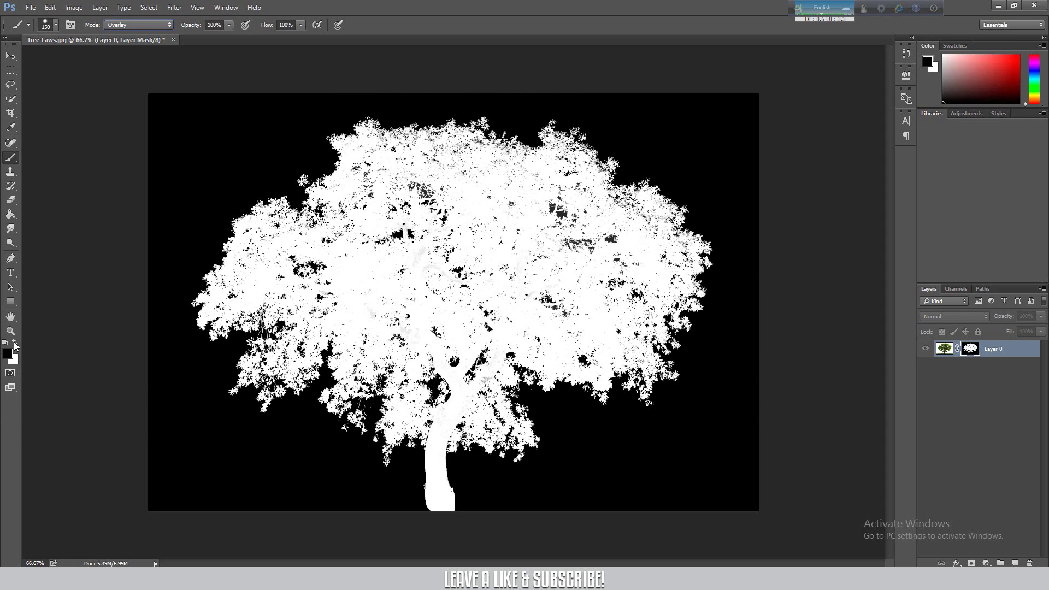
left_click(15, 344)
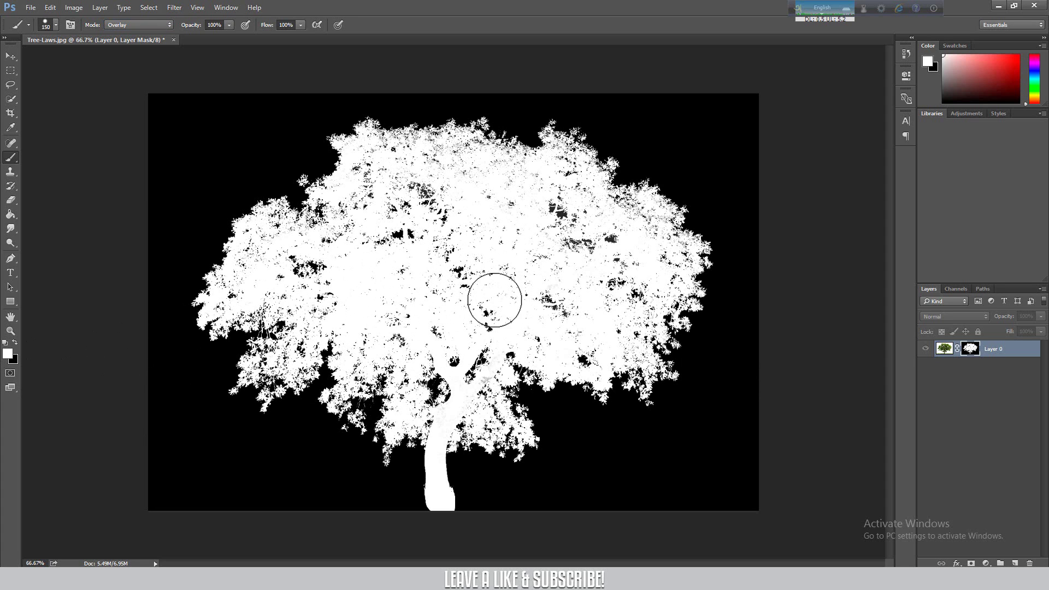
mouse_move(494, 300)
left_mouse_down()
mouse_move(335, 276)
mouse_move(492, 351)
mouse_move(569, 265)
mouse_move(565, 203)
mouse_move(466, 169)
mouse_move(483, 175)
mouse_move(410, 211)
mouse_move(420, 361)
mouse_move(445, 453)
mouse_move(440, 502)
mouse_move(400, 298)
mouse_move(371, 261)
left_mouse_up()
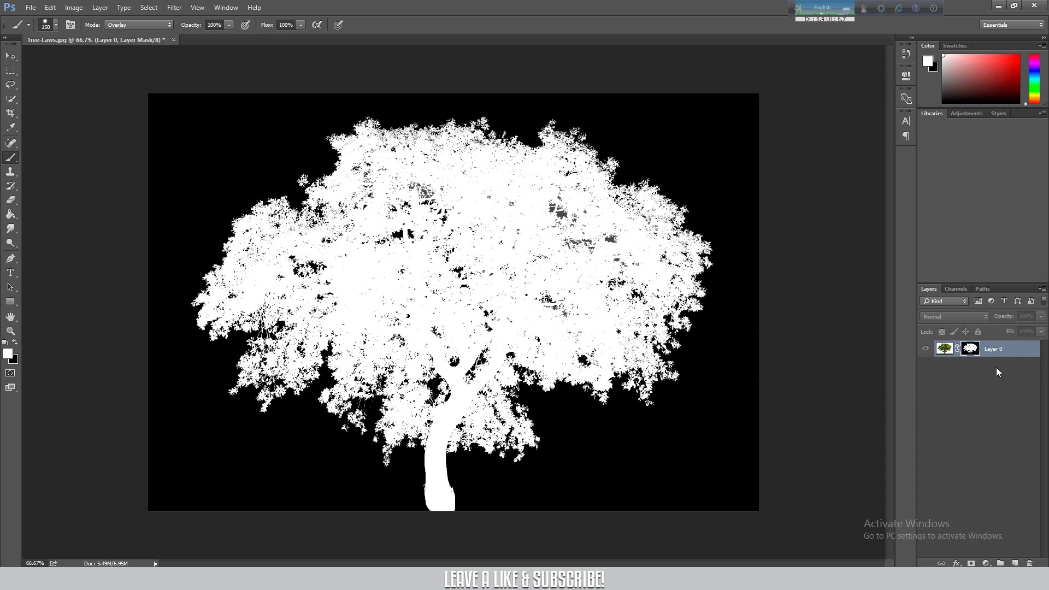
- Leave the mask-only view and examine the cut-out's trunk base, branches and foliage gaps at 300% for leftover background
left_click(973, 352, "alt")
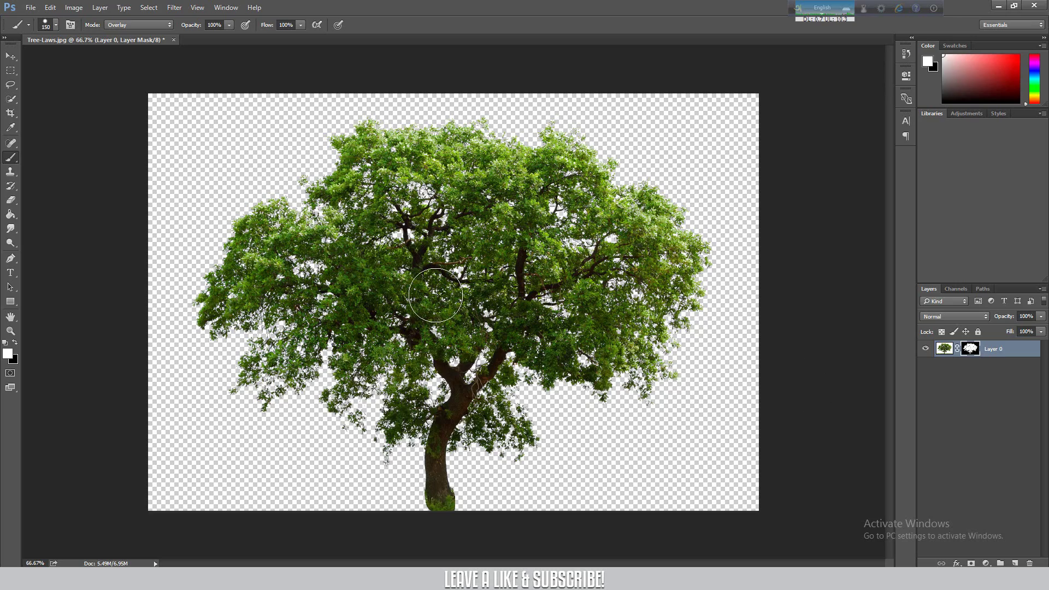
scroll(436, 295, "up", 5)
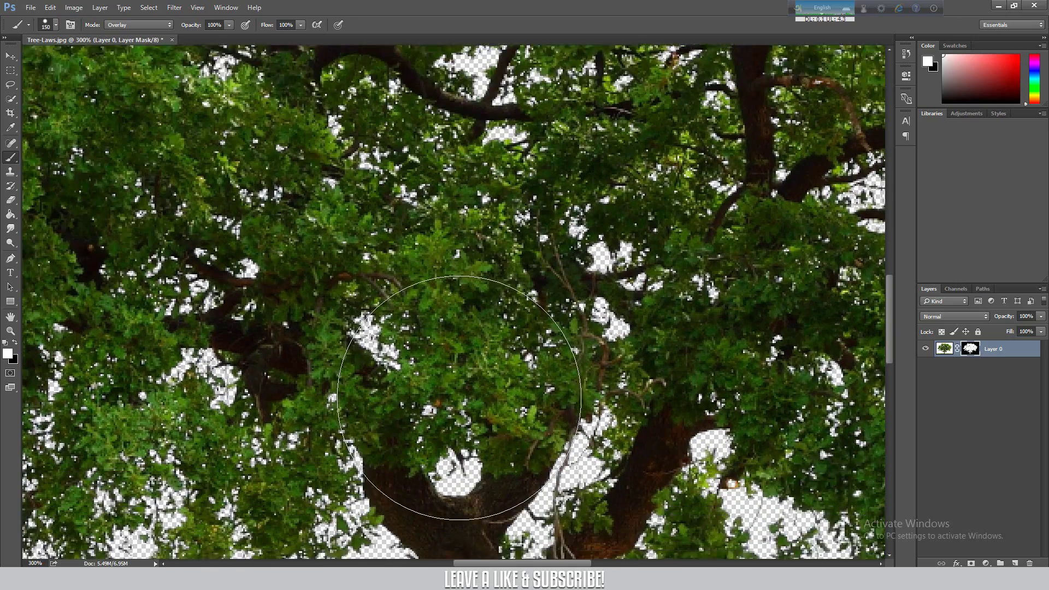
left_click_drag(459, 398, 459, 130)
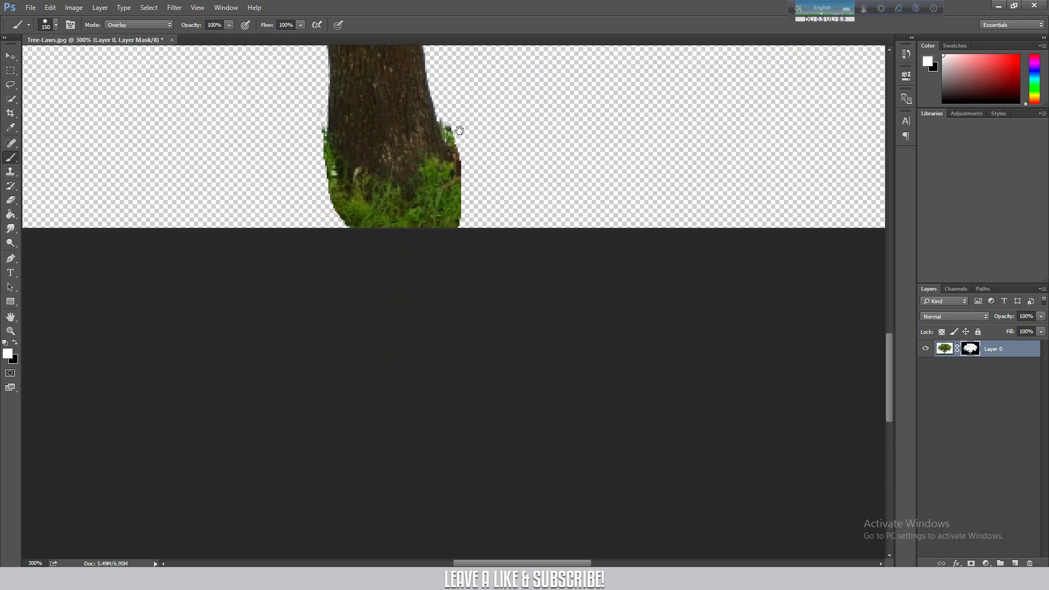
scroll(459, 130, "up", 10)
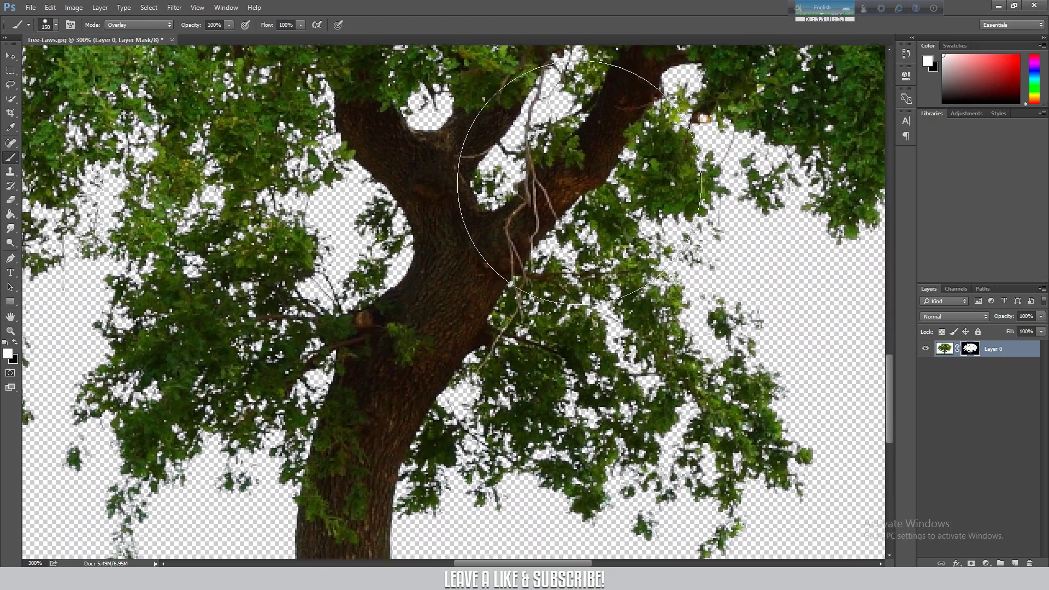
key("space")
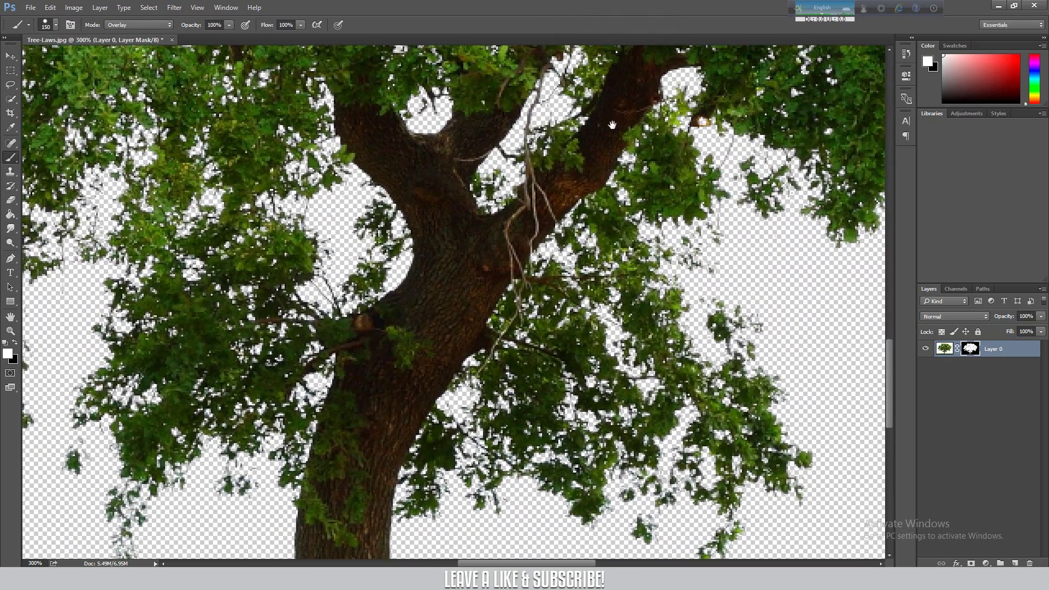
left_click_drag(612, 126, 492, 349)
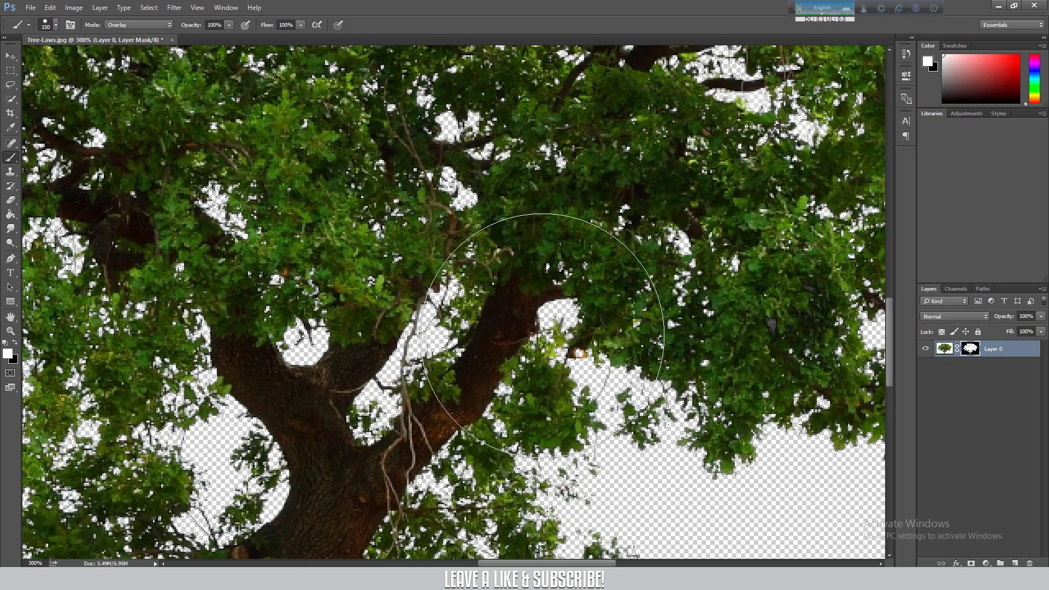
key("ctrl+minus")
key("ctrl+minus")
key("ctrl+minus")
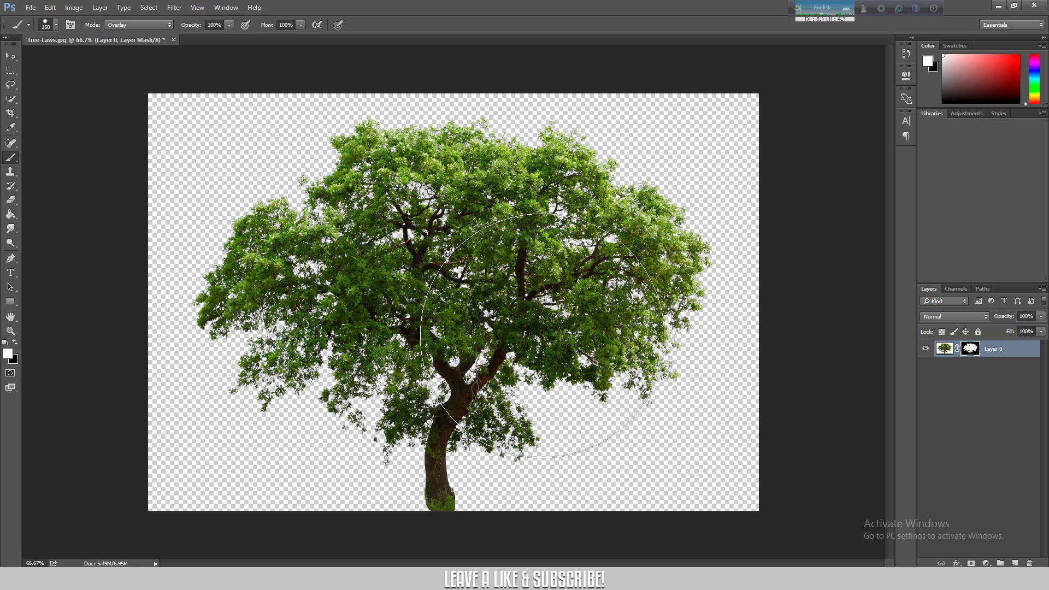
- Scale the masked tree layer down to about 43% and move it to about X 621 px, Y 368 px
key("ctrl+t")
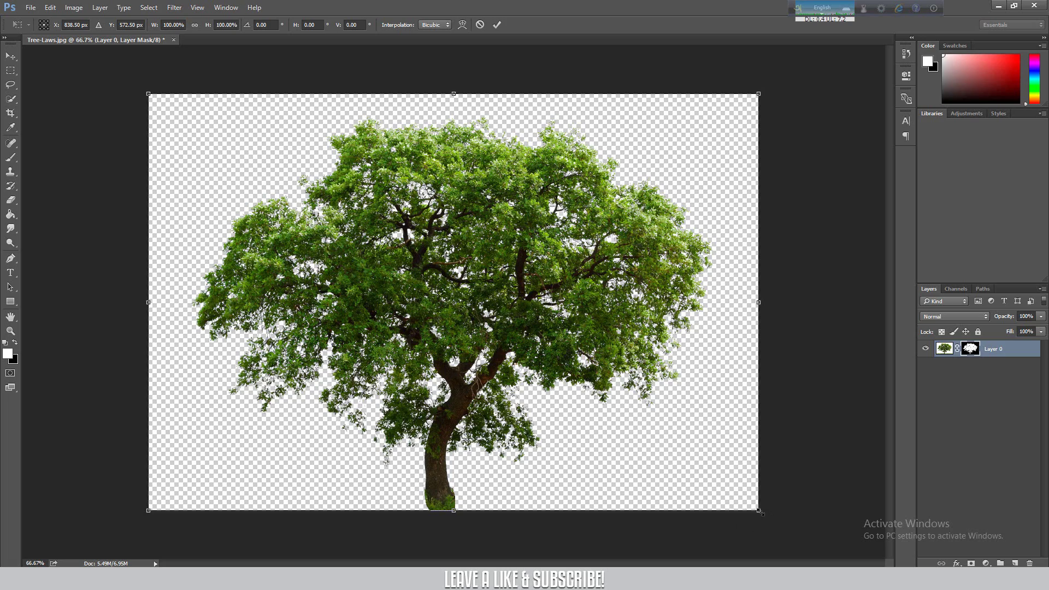
left_click_drag(759, 512, 588, 391)
left_click_drag(440, 290, 376, 185)
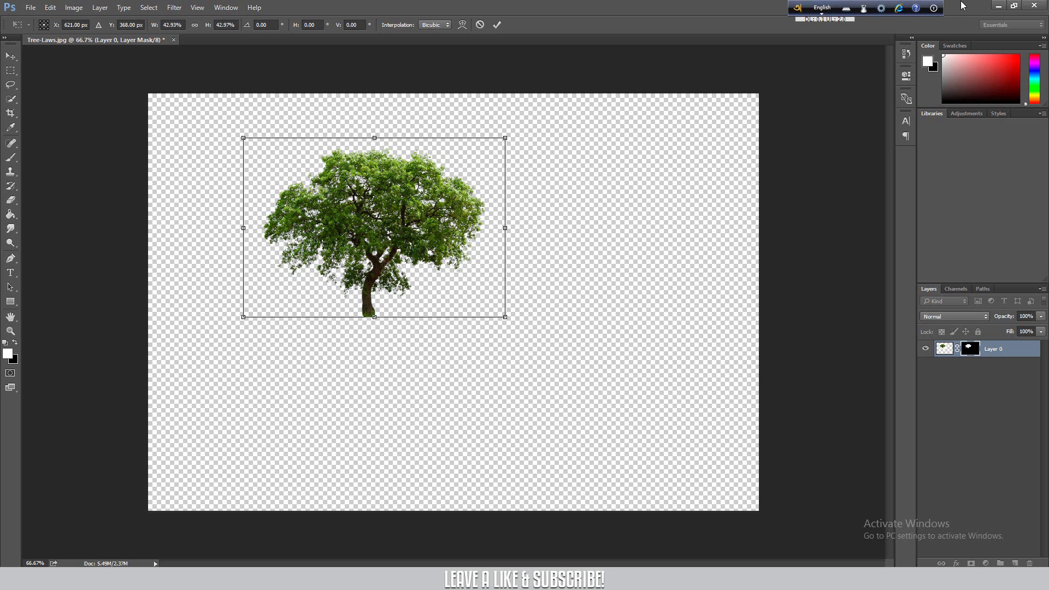
- Minimize the Photoshop window to reach the desktop
left_click(999, 5)
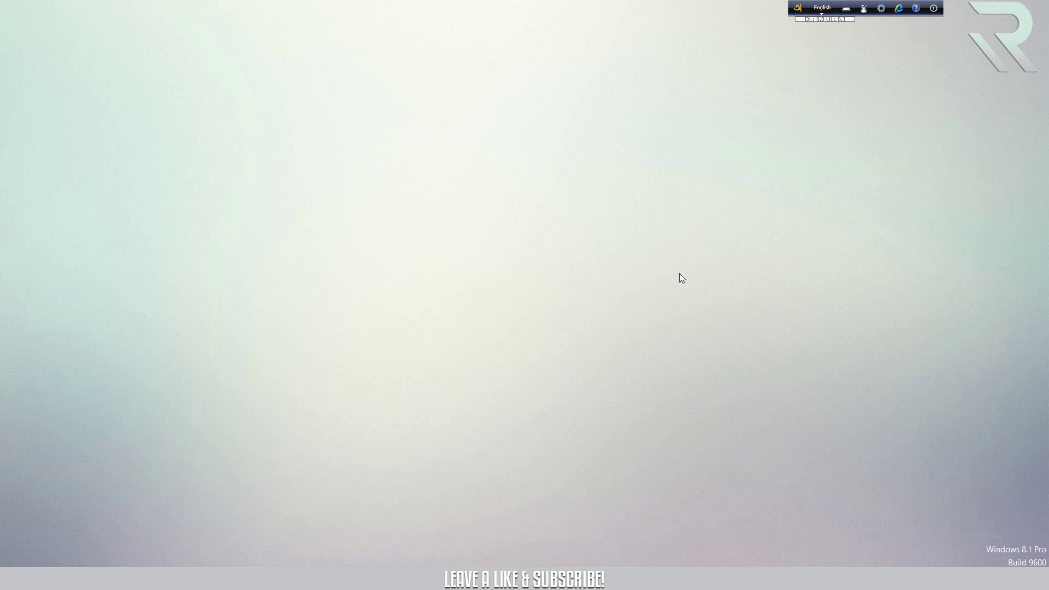